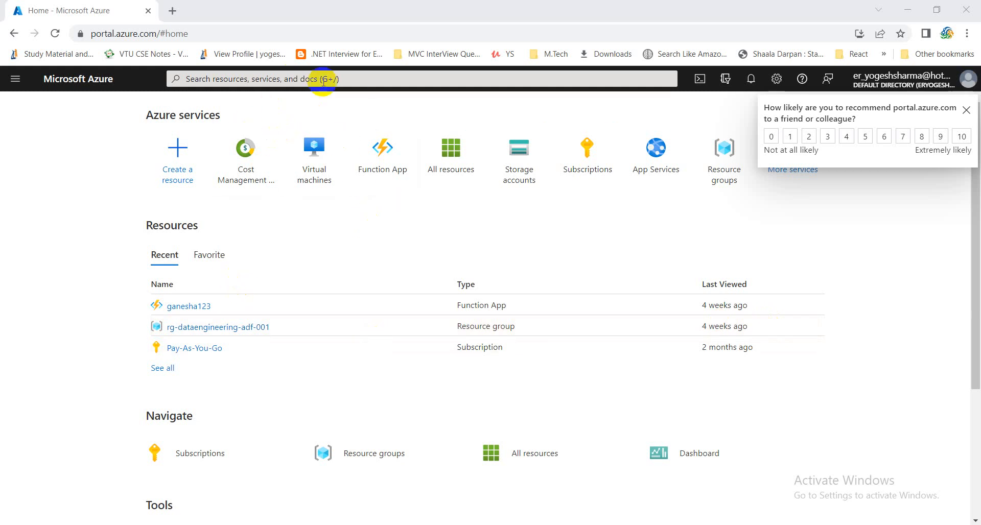
Search the portal for "virt" and open the Virtual machines service.
click(301, 80)
text(visrt)
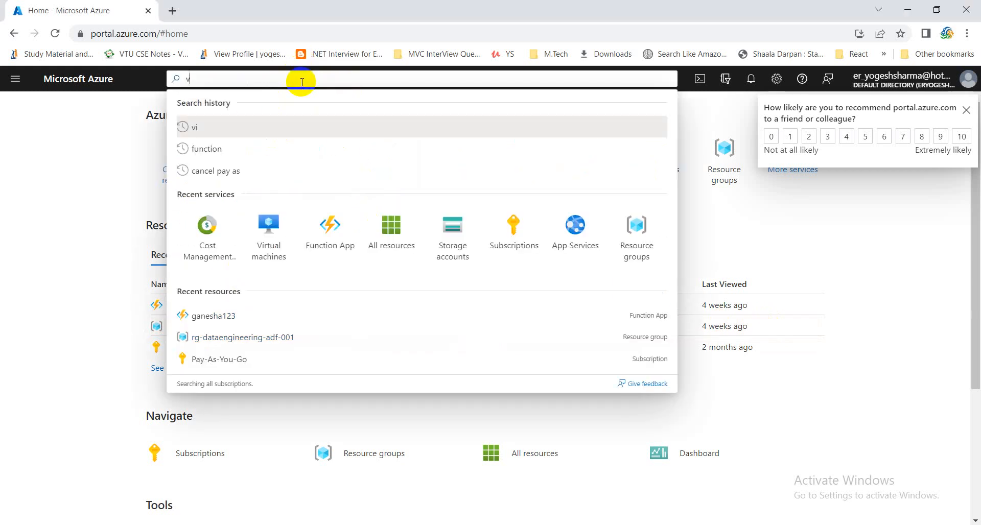
key(BackSpace)
key(BackSpace)
key(BackSpace)
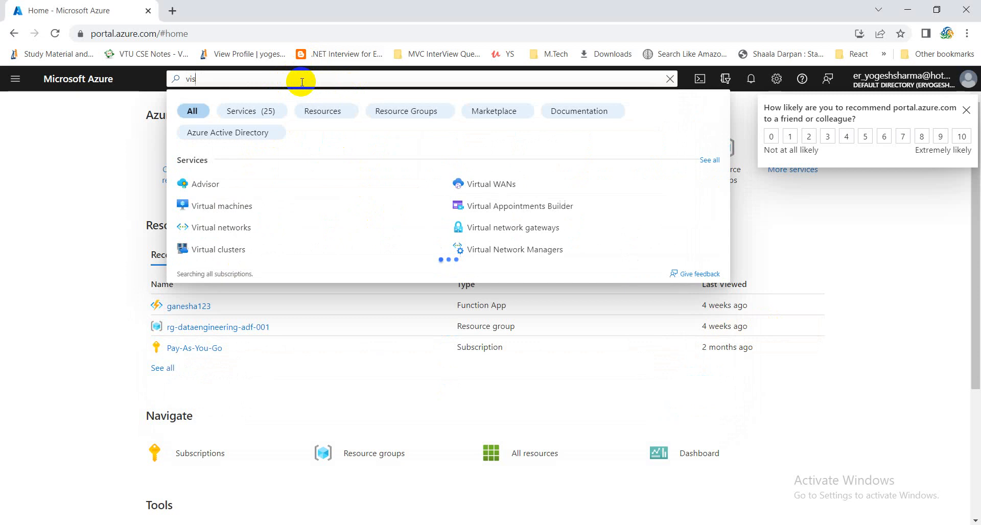
text(rt)
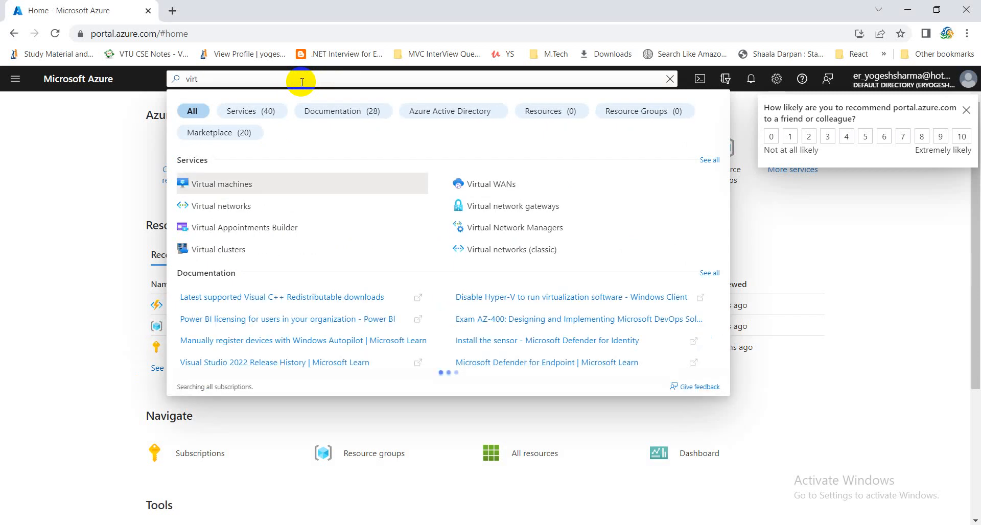
click(230, 187)
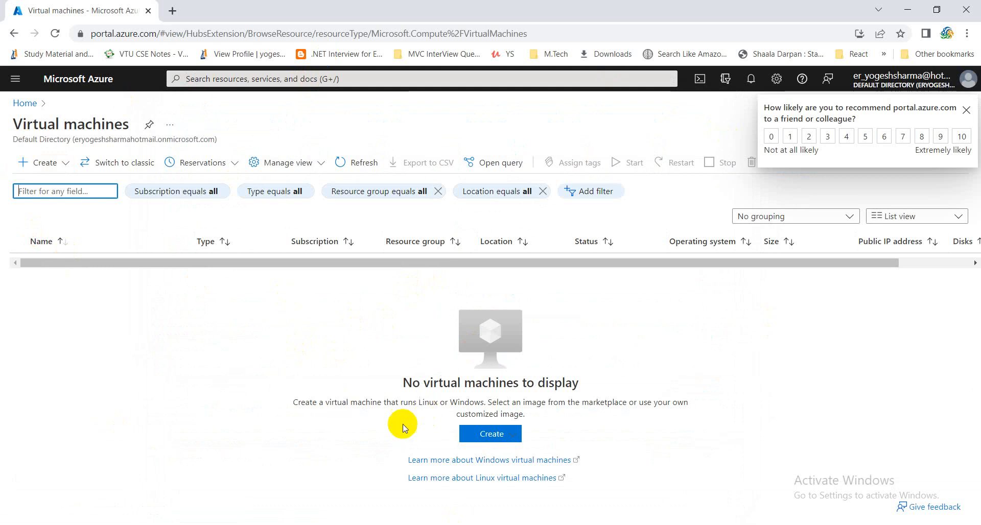
Start creating an Azure virtual machine, keeping the Pay-As-You-Go subscription.
click(491, 437)
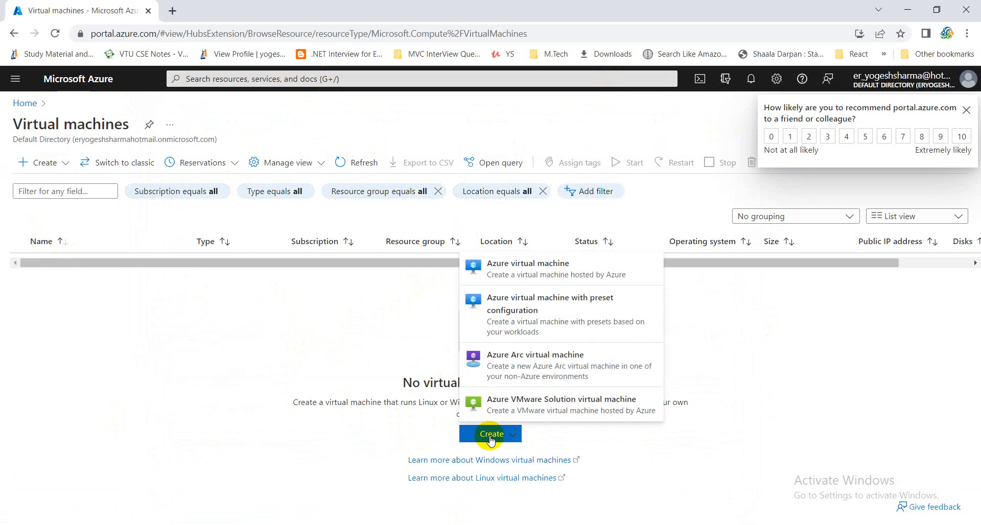
click(533, 276)
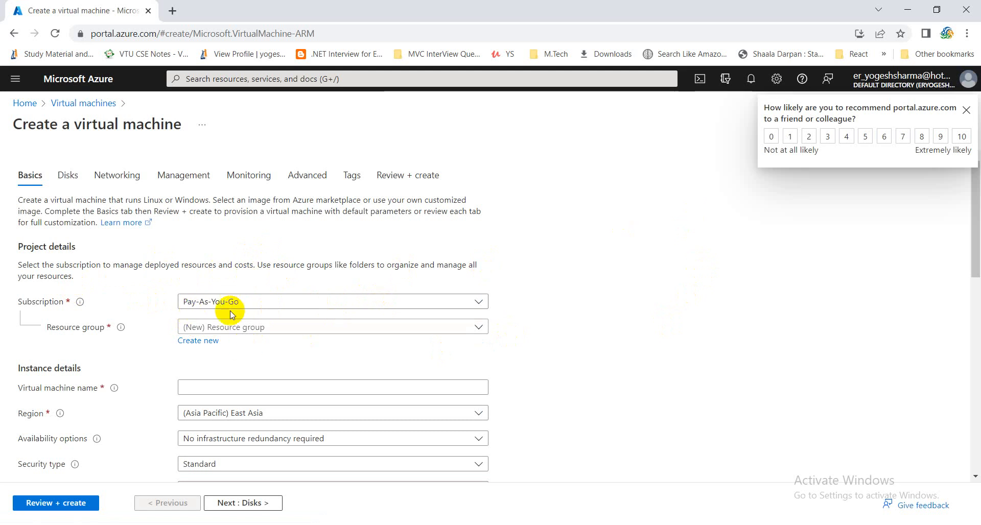
click(274, 302)
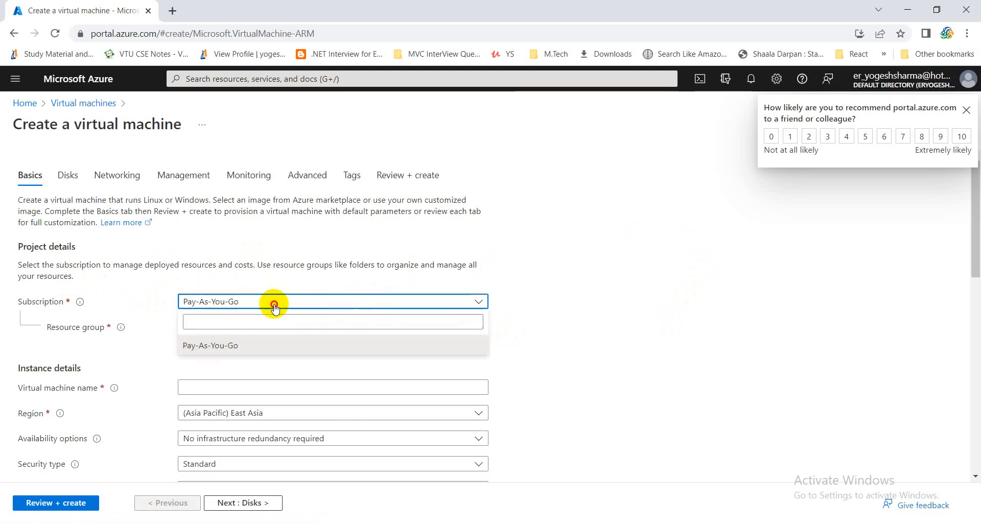
click(272, 303)
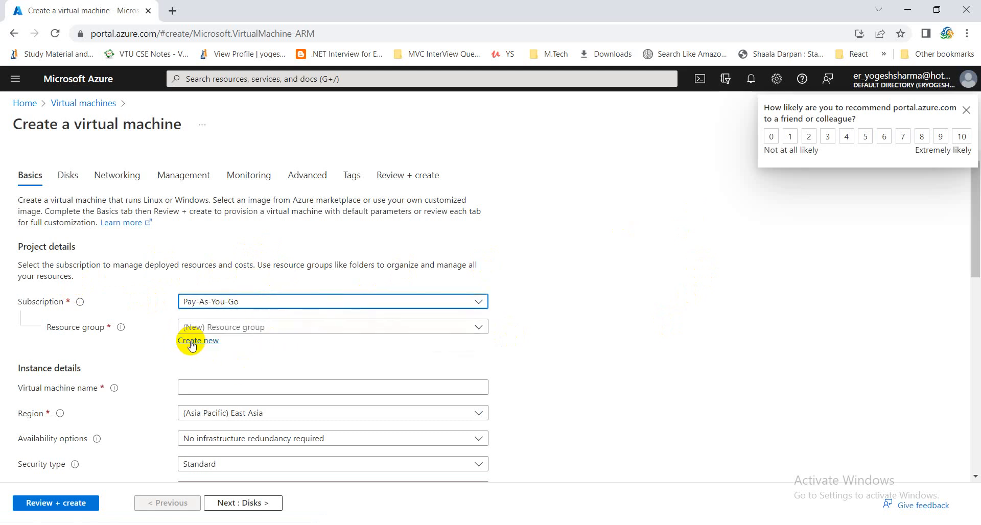
Create a new resource group named rg1 for the virtual machine.
click(244, 329)
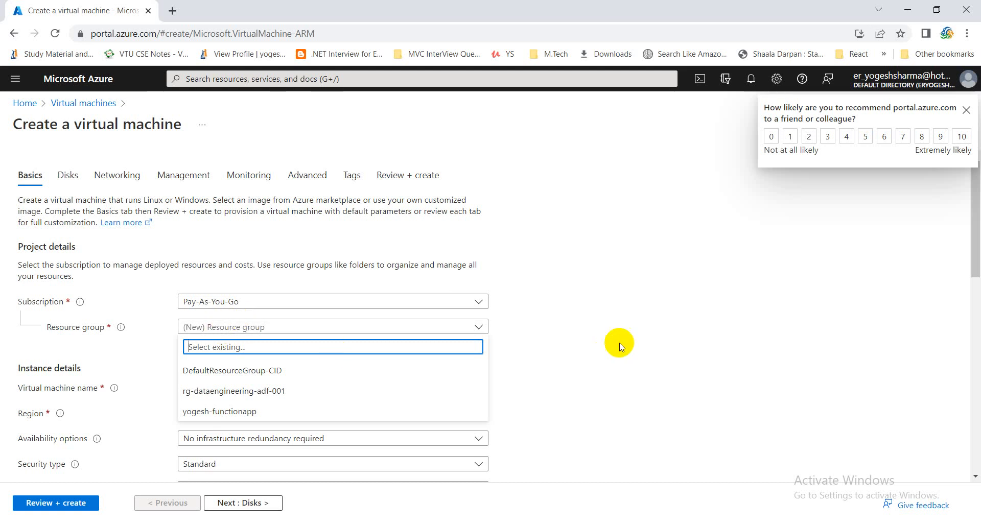
click(620, 343)
click(194, 341)
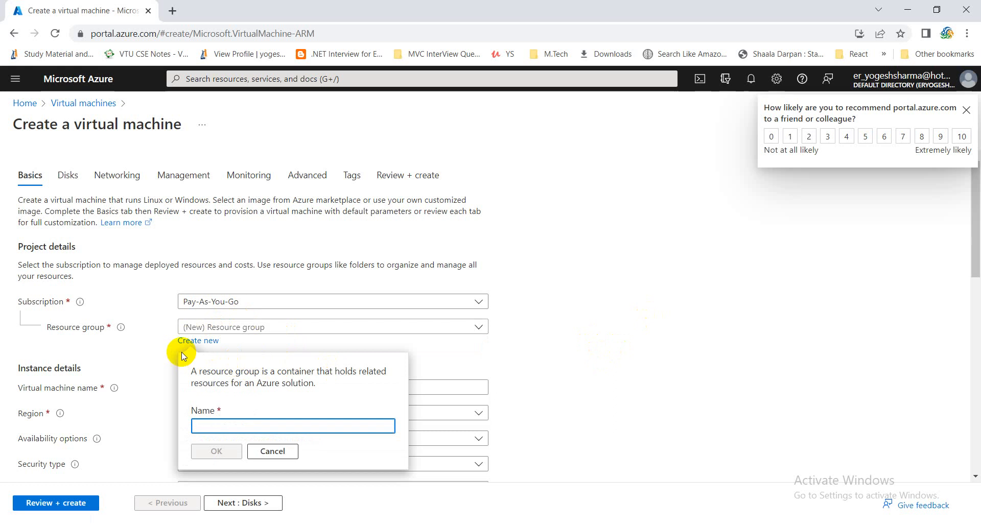
text(rg1)
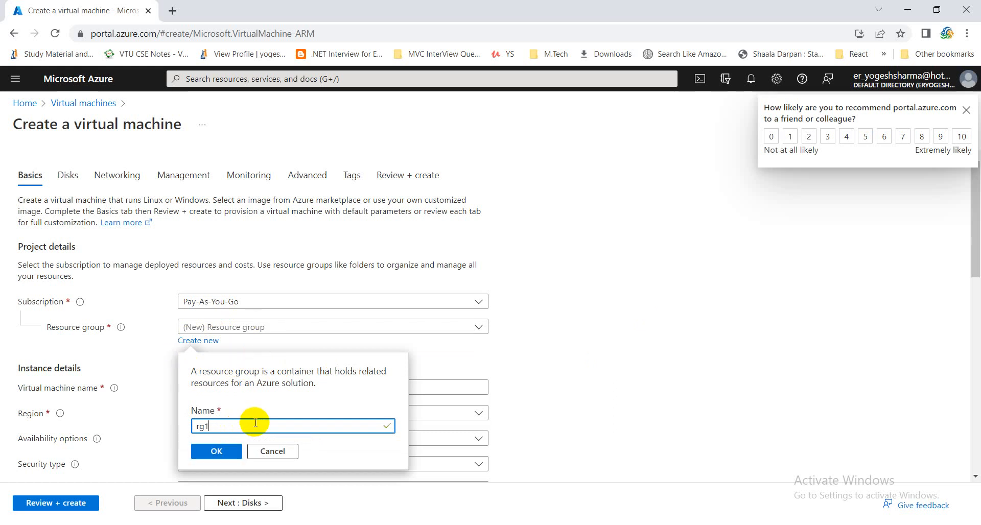
click(206, 451)
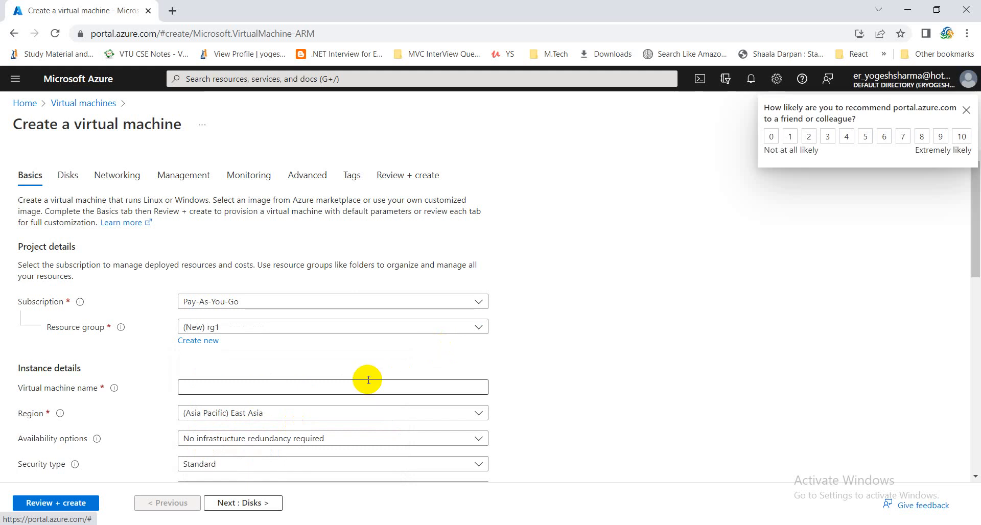
Enter the virtual machine name, made of the owner's first name followed by "dotnetvm".
scroll(368, 377, down, 3)
click(190, 260)
click(190, 263)
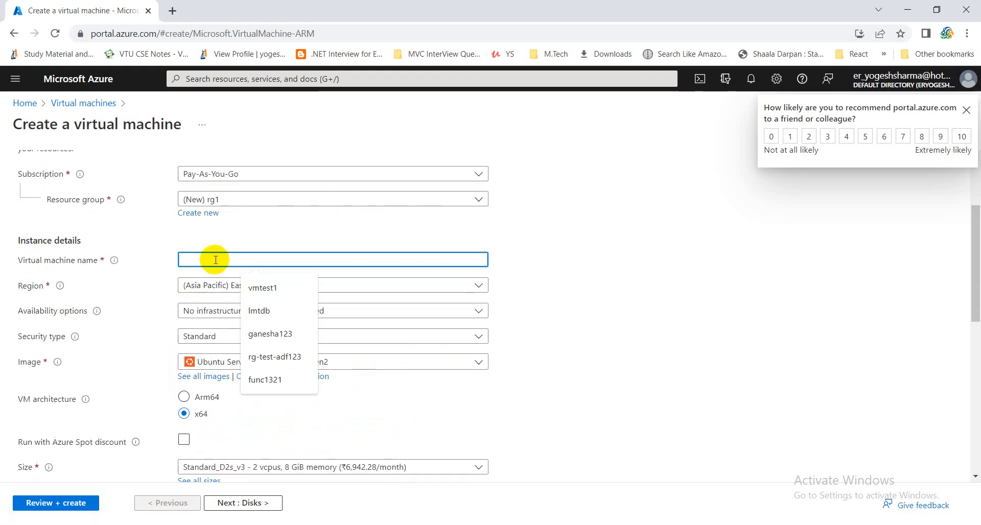
text(yogeshdotnetvm)
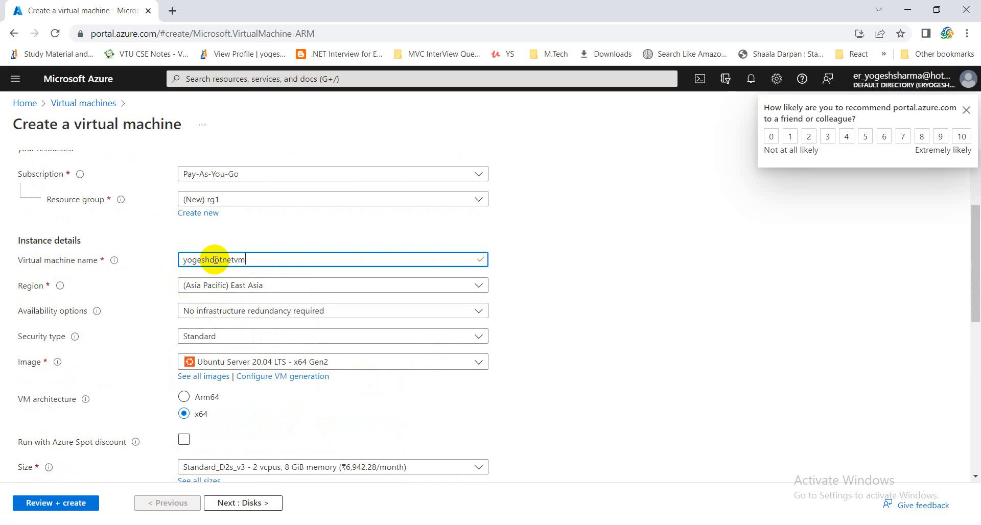
key(Tab)
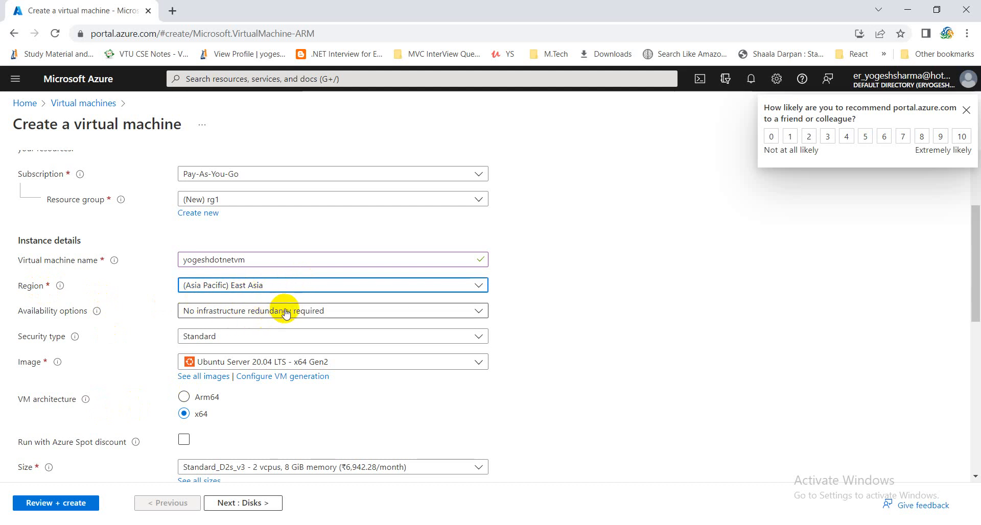
Keep the availability option at No infrastructure redundancy required and the security type at Standard.
click(234, 313)
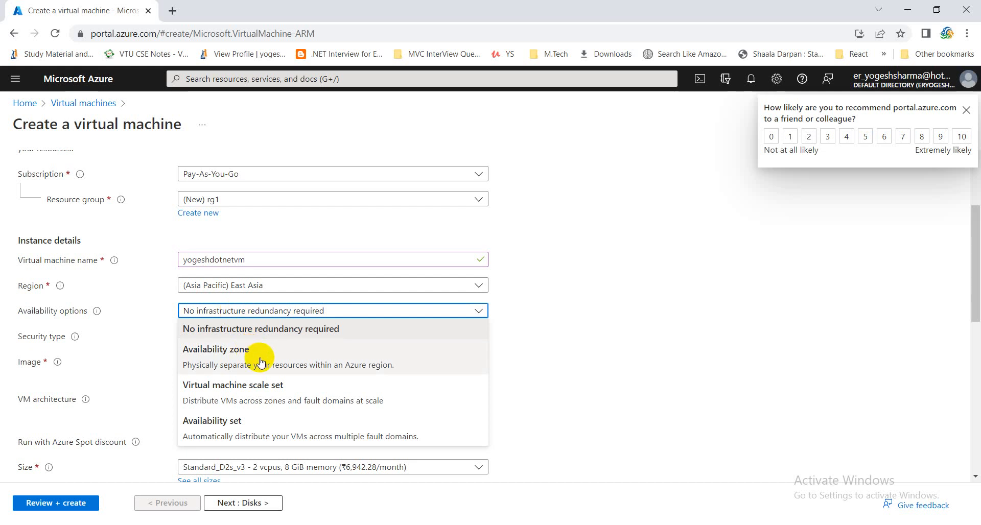
click(280, 331)
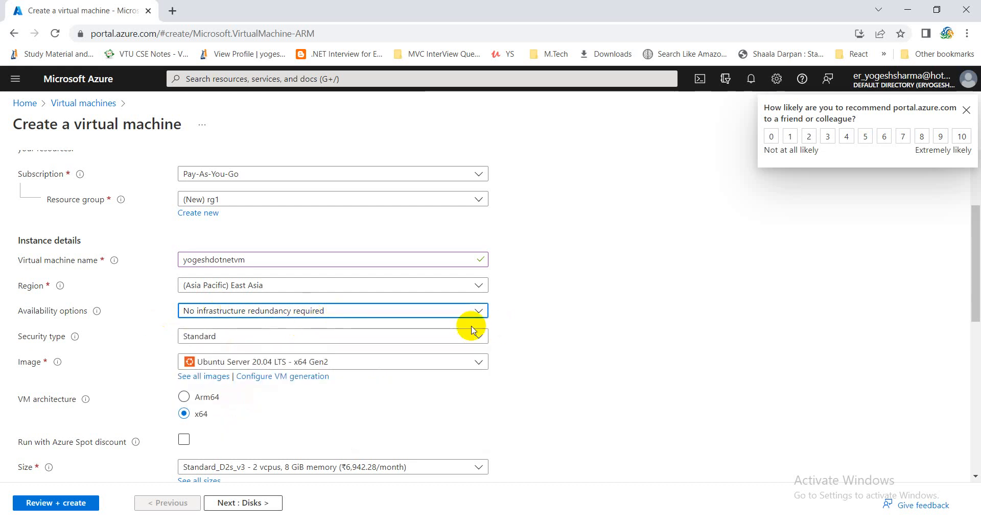
click(252, 337)
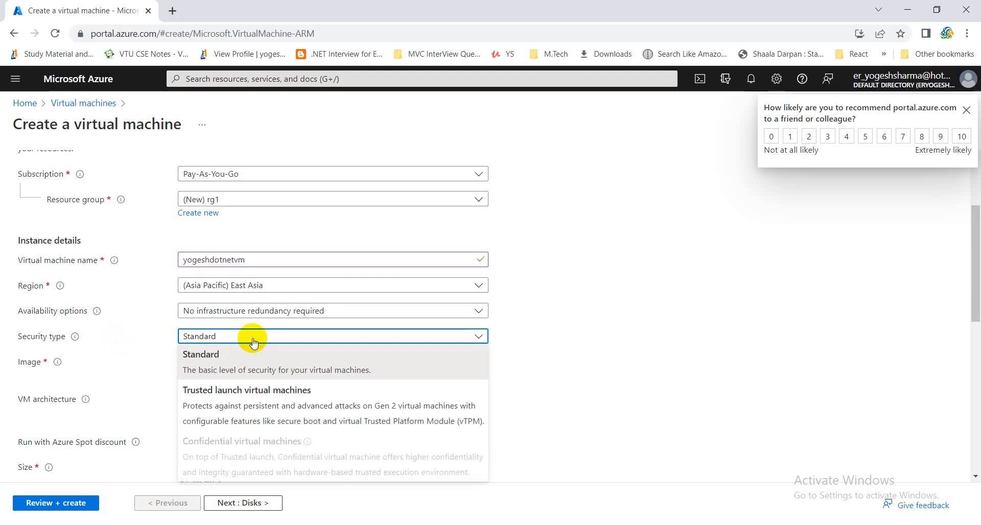
click(251, 337)
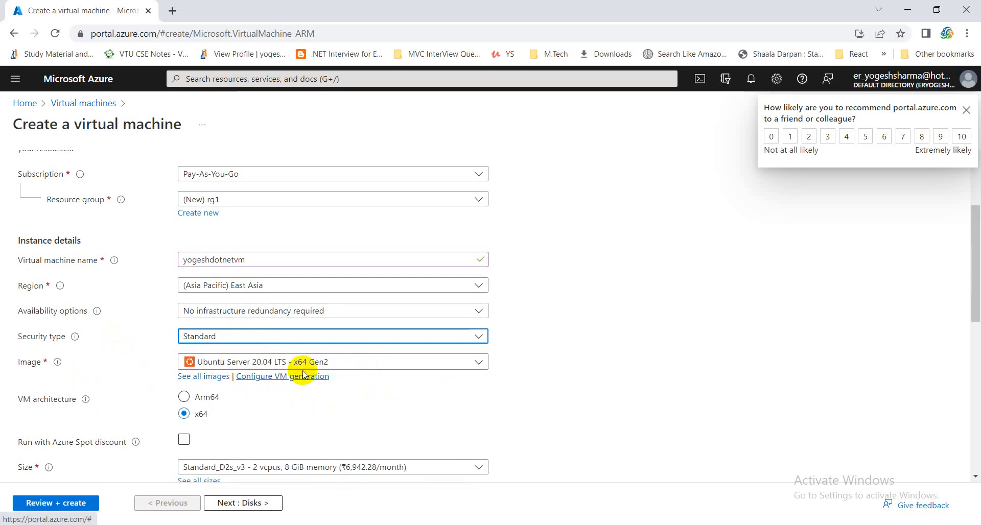
Set the virtual machine image to Windows Server 2019 Datacenter - x64 Gen2.
click(329, 362)
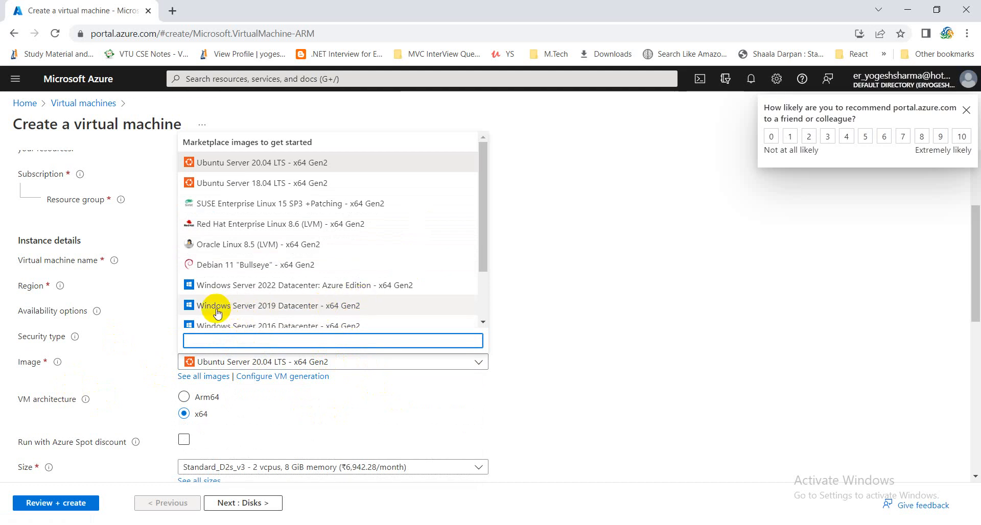
click(288, 308)
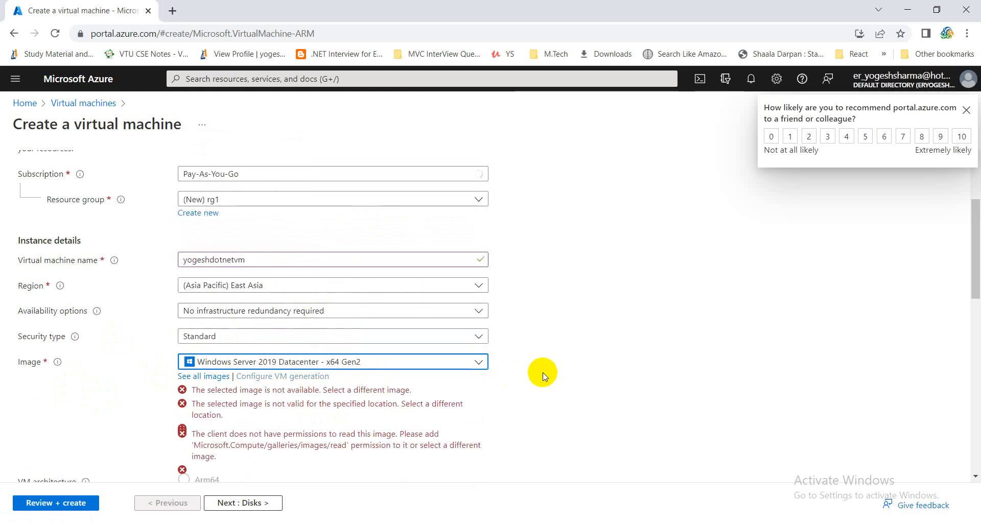
Open the full list of available sizes for the virtual machine.
scroll(542, 371, down, 5)
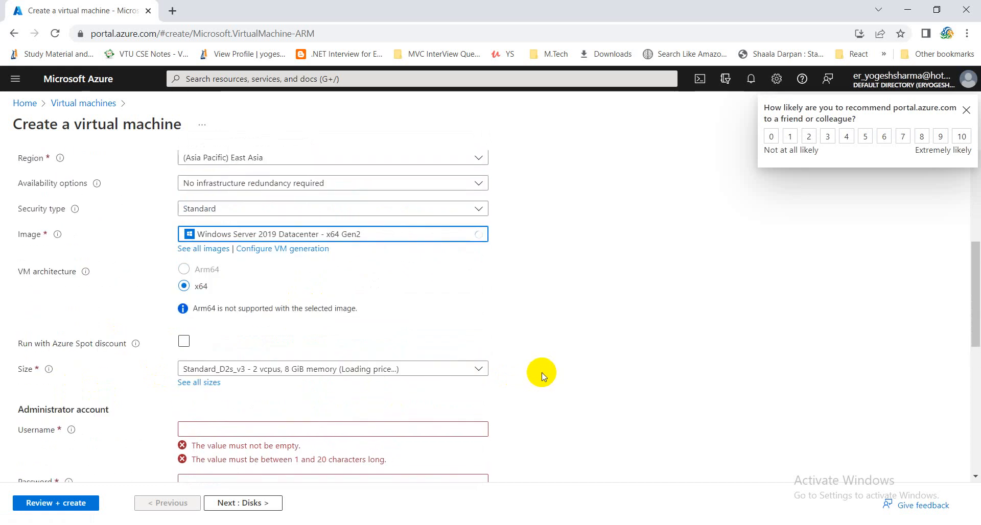
scroll(543, 376, down, 1)
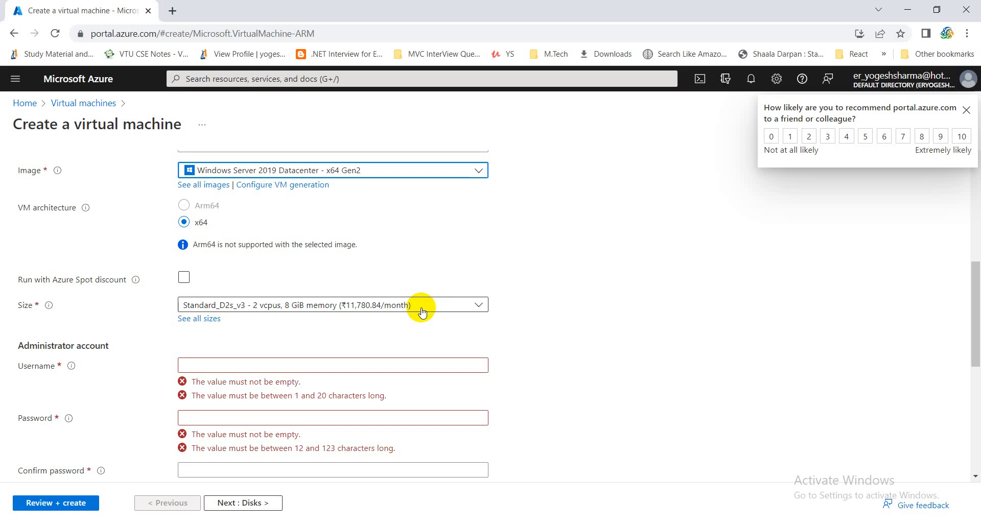
click(188, 319)
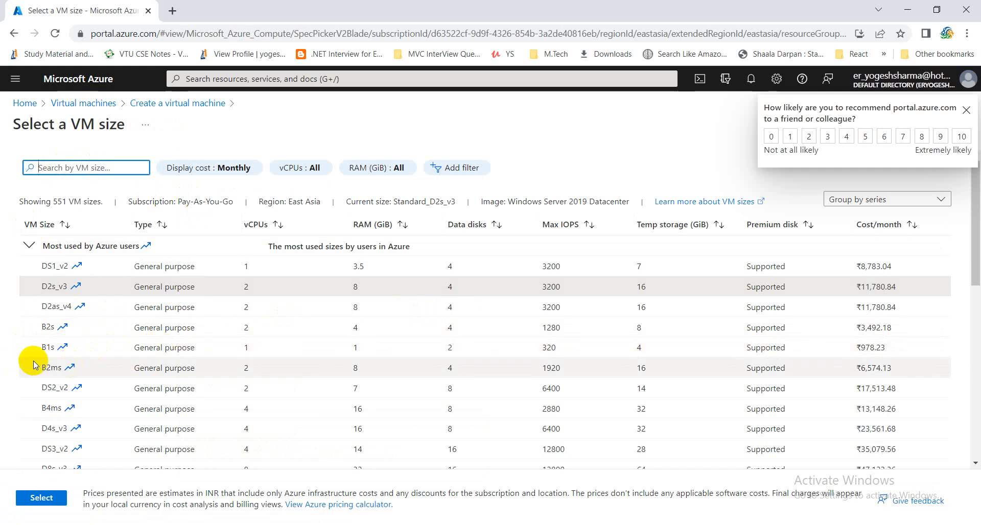
Try the B1s size, filter the size list by "B1" and clear the filter.
click(49, 347)
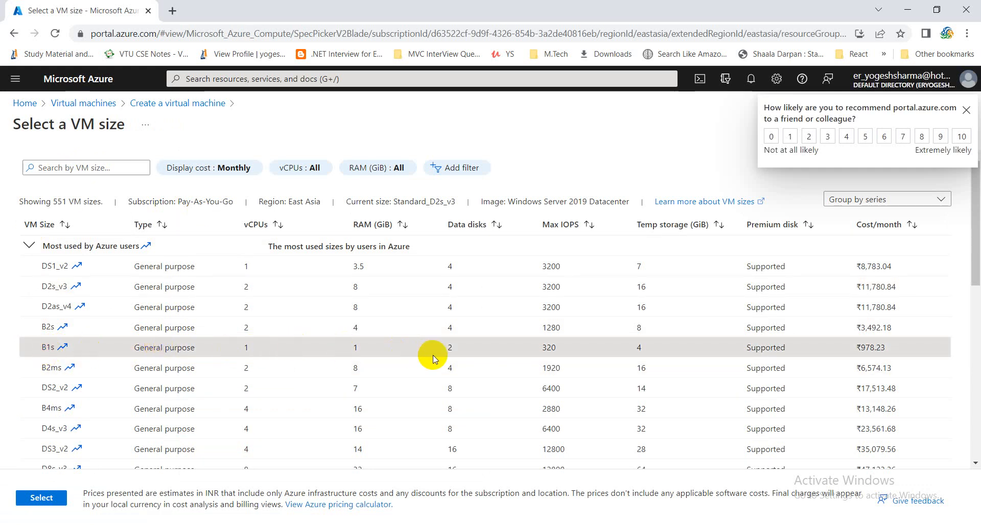
click(117, 170)
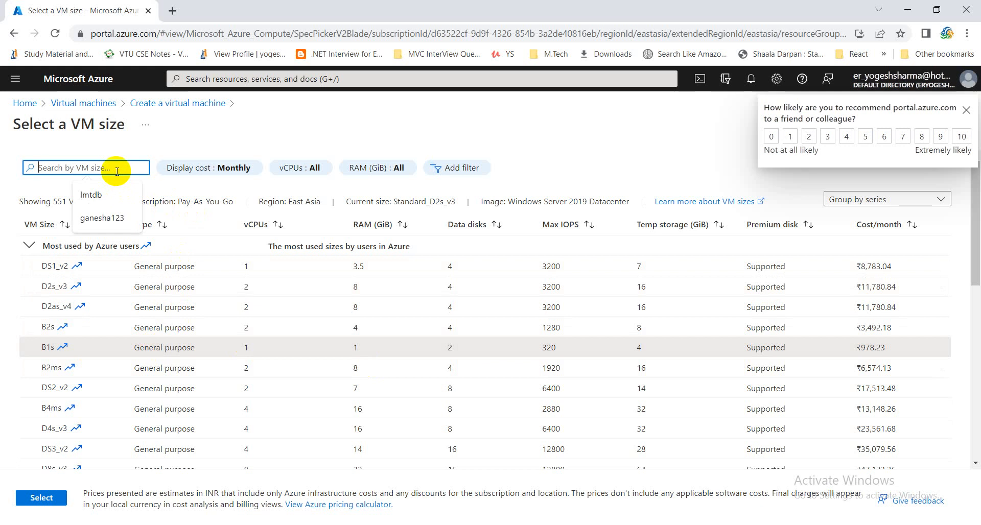
text(B1)
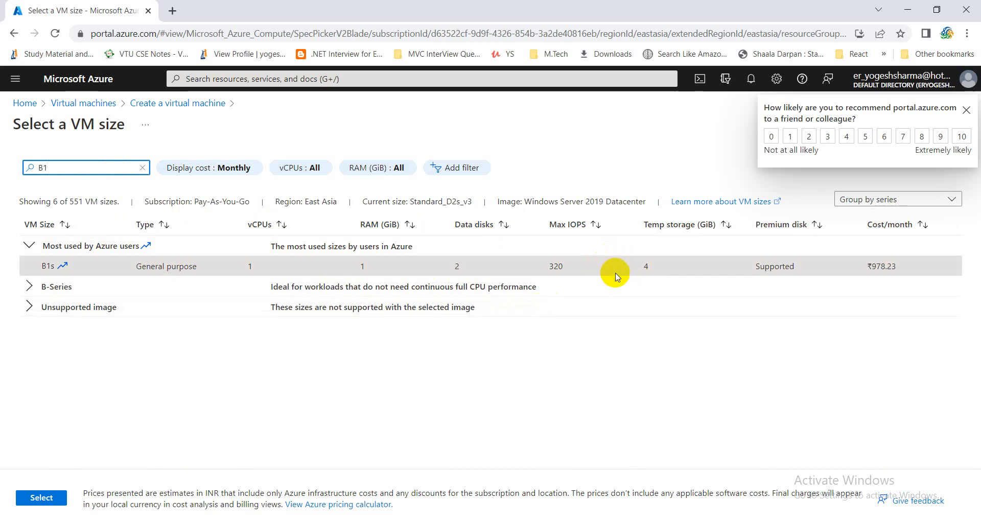
click(75, 288)
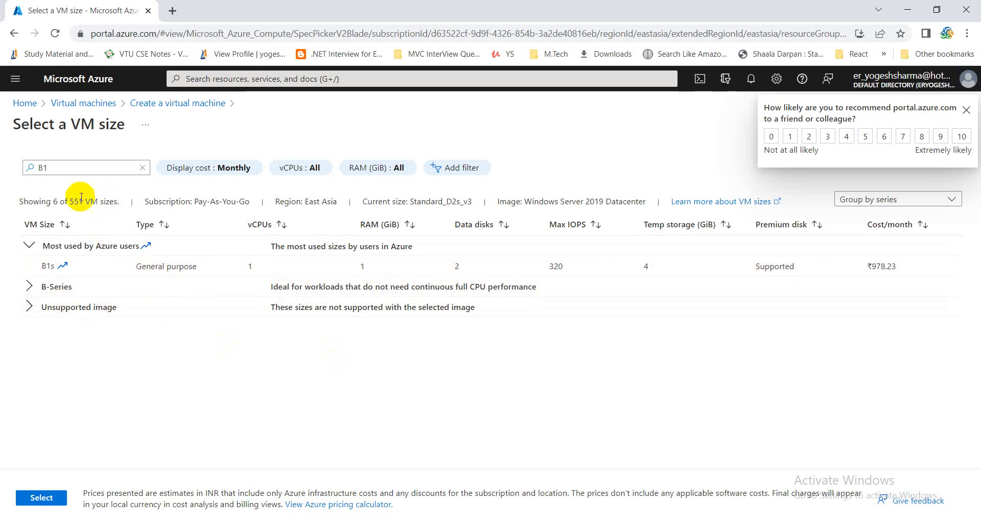
click(143, 167)
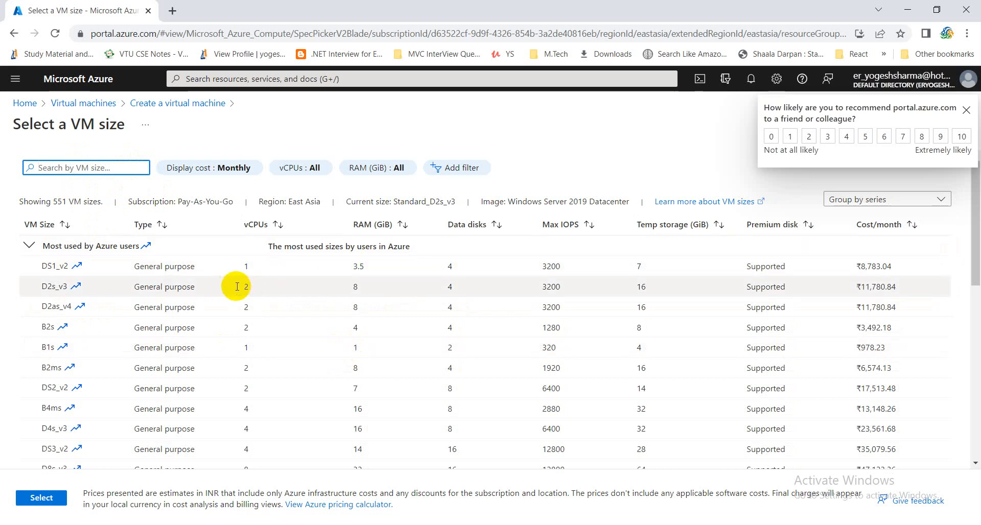
Select D2s_v3 from the most used sizes as the virtual machine size.
click(72, 287)
click(45, 499)
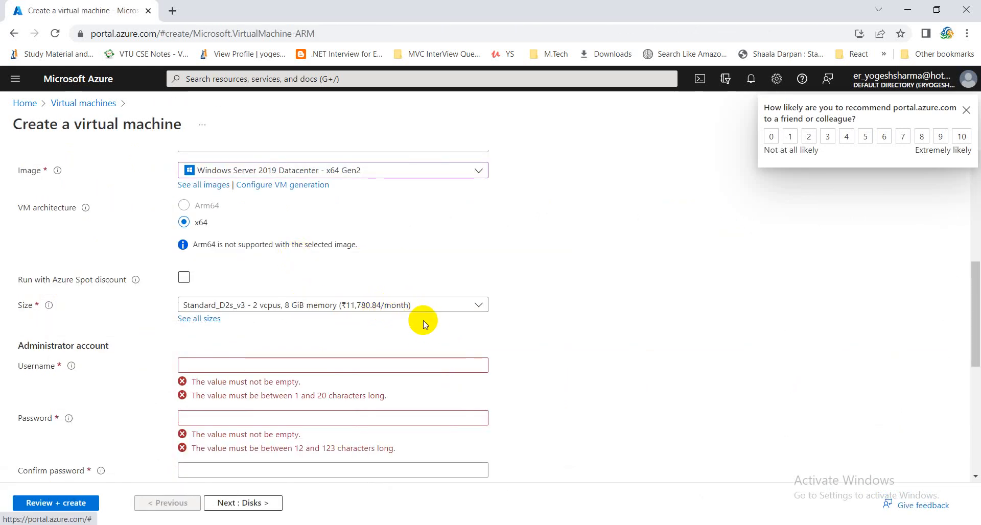
Enter the administrator account's username, the same as the virtual machine name.
click(274, 365)
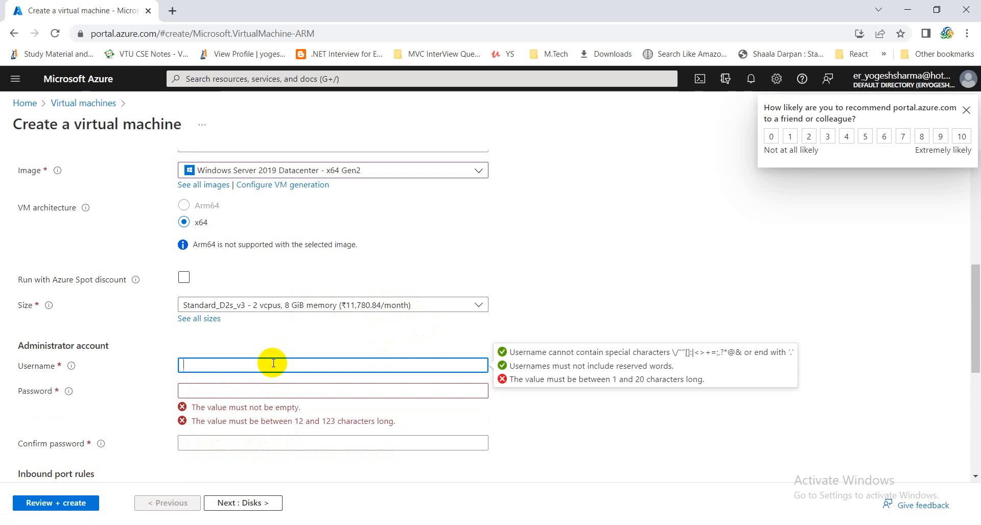
text(yogeshdotnetvm)
key(Tab)
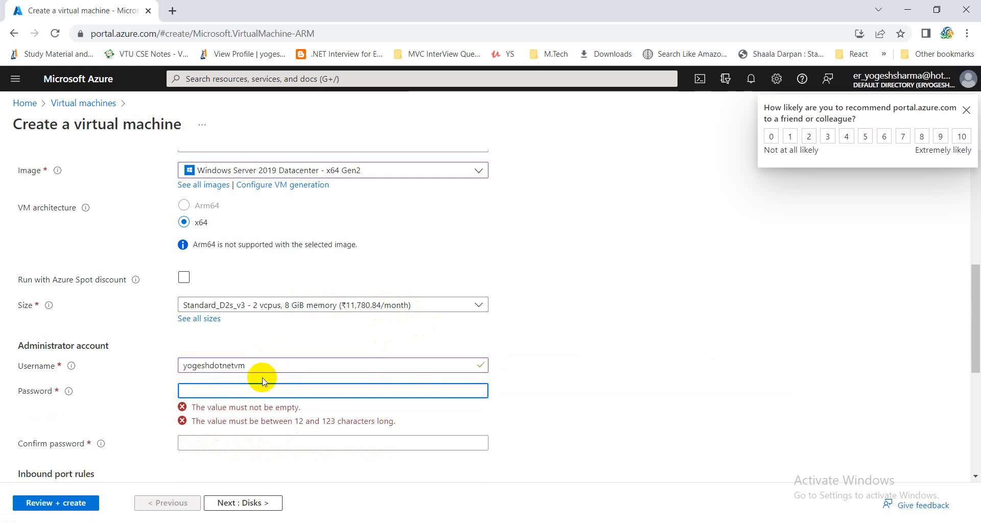
Try a first password for the administrator account and clear the password field.
text(••)
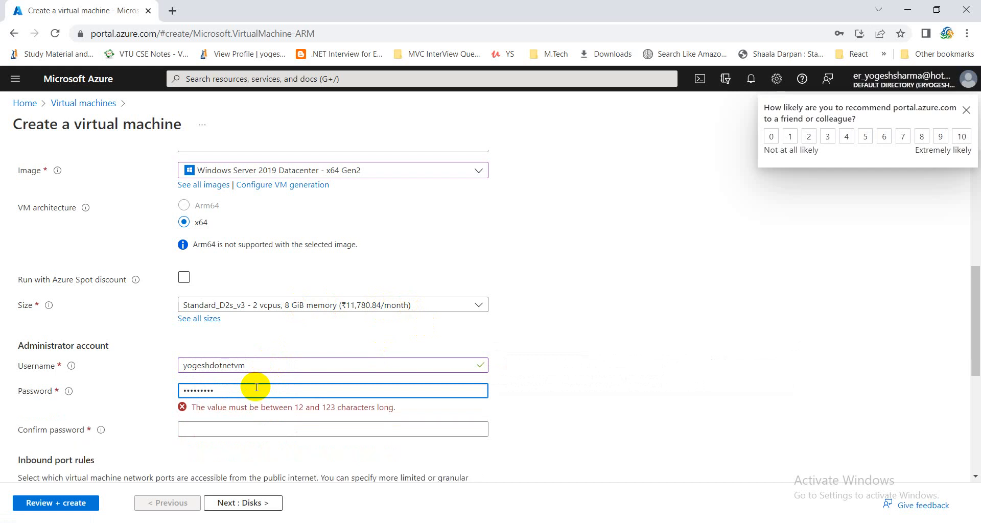
key(BackSpace)
key(BackSpace)
key(BackSpace)
key(BackSpace)
key(BackSpace)
key(BackSpace)
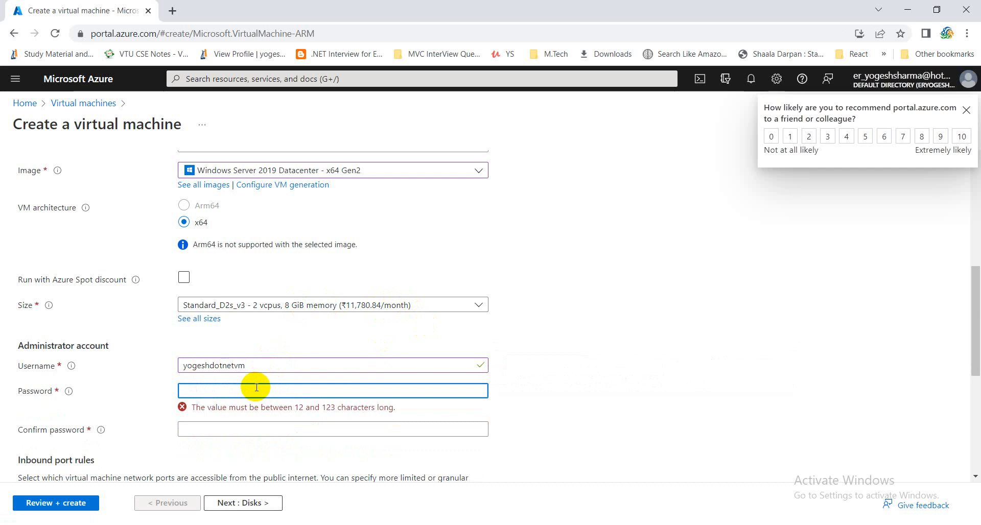
Enter an administrator account password of at least 12 characters and repeat it in the confirmation field.
text(•)
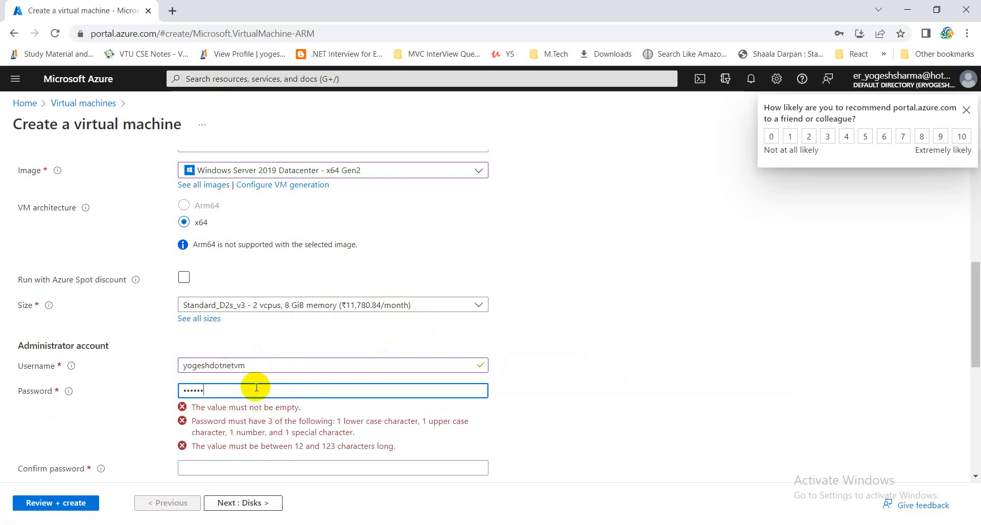
text(•)
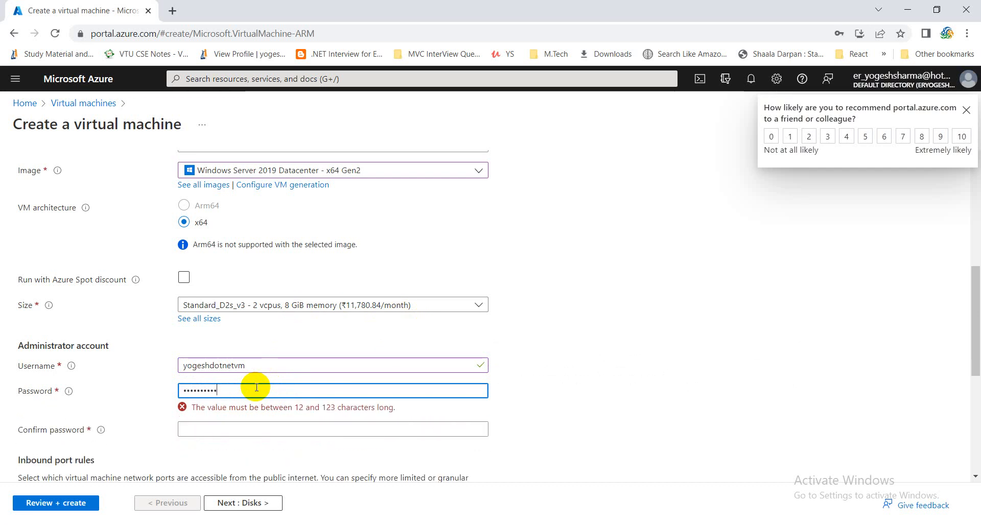
text(•)
key(Tab)
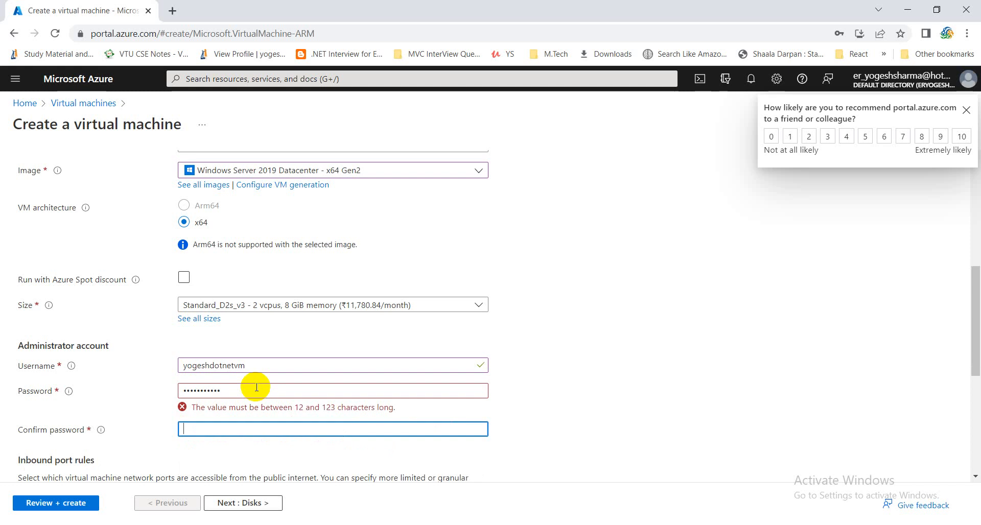
text(••••••••••)
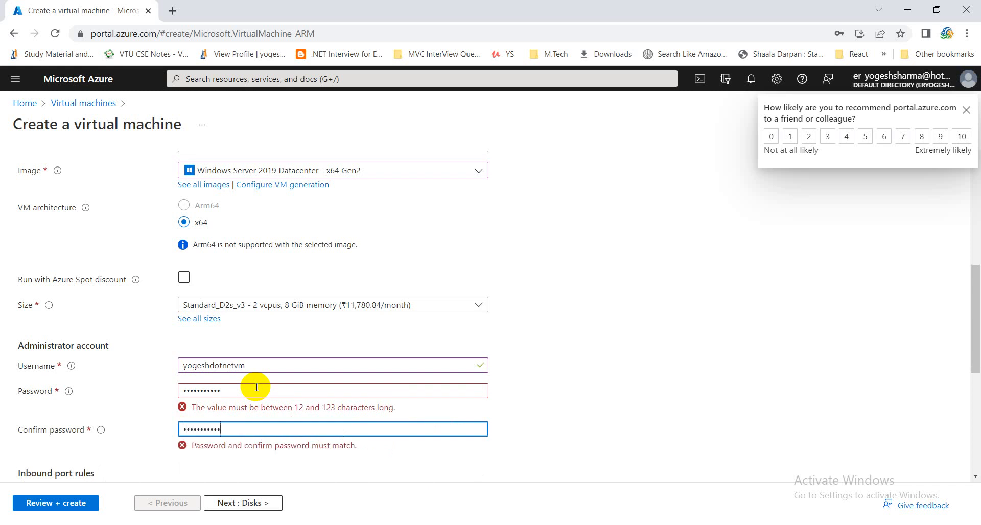
key(Tab)
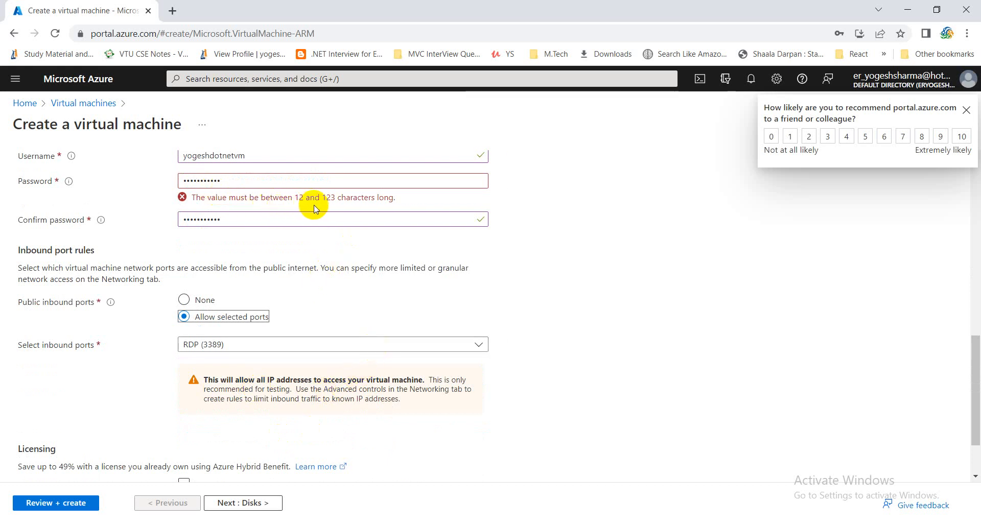
double_click(283, 176)
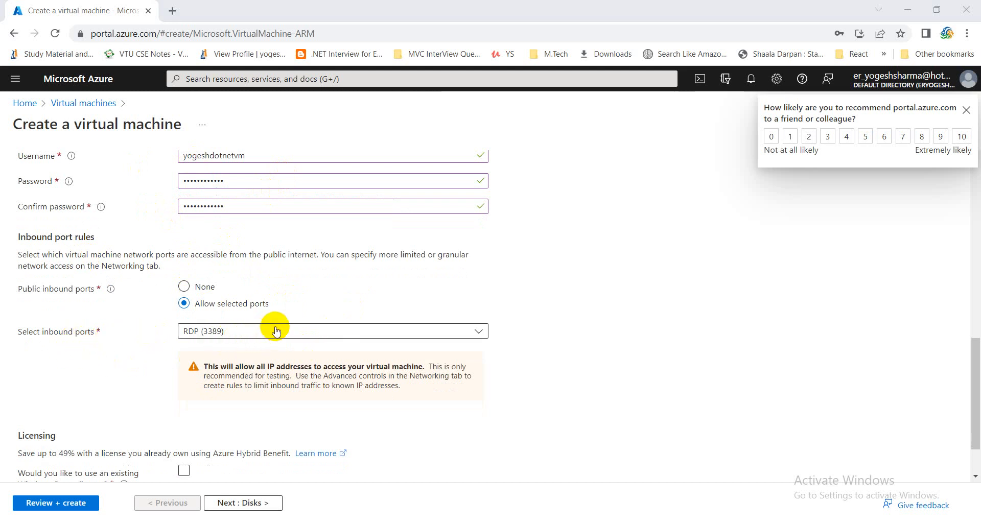
Keep the default inbound port and licensing settings, review the configuration and hourly price, and create the virtual machine.
scroll(96, 395, down, 1)
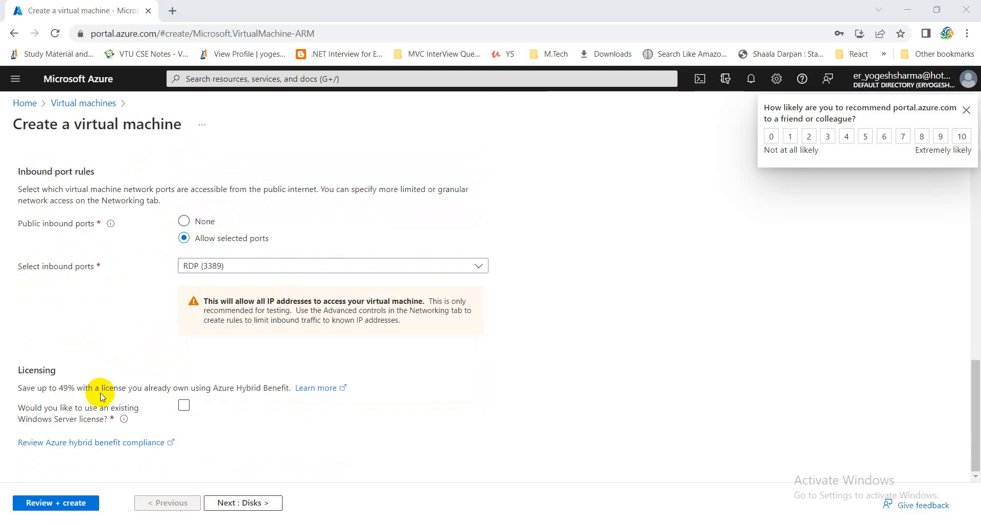
click(51, 502)
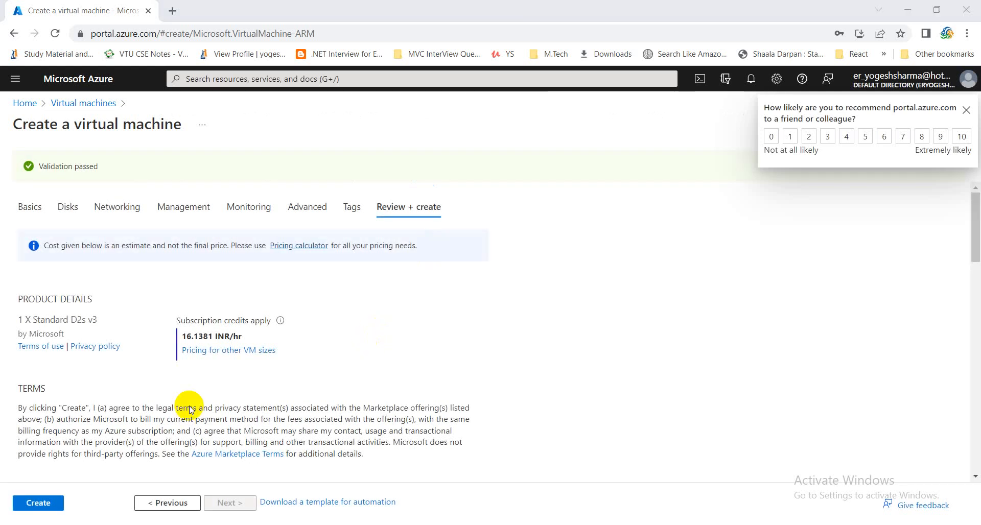
drag(182, 335, 217, 341)
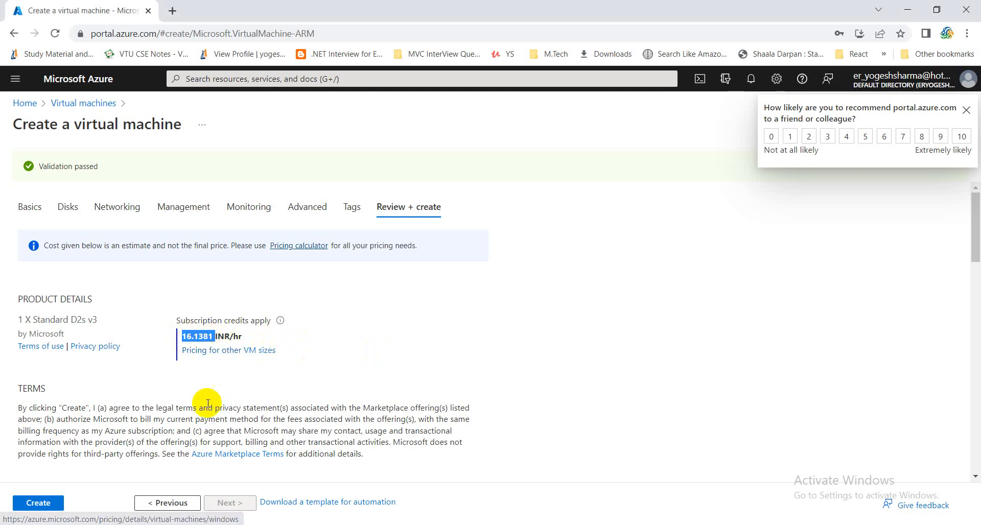
click(36, 504)
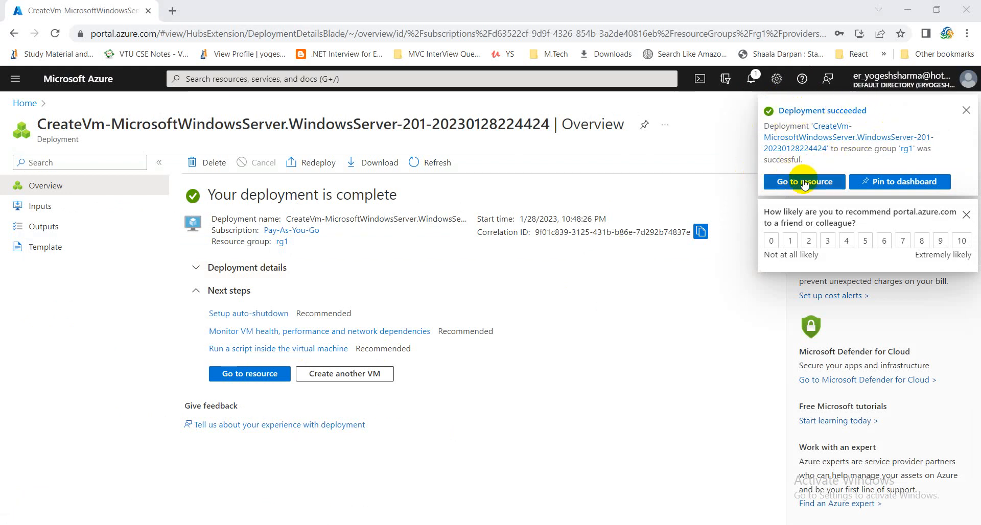
Open the deployed virtual machine's resource page and examine its networking, size, disk and availability properties.
click(248, 373)
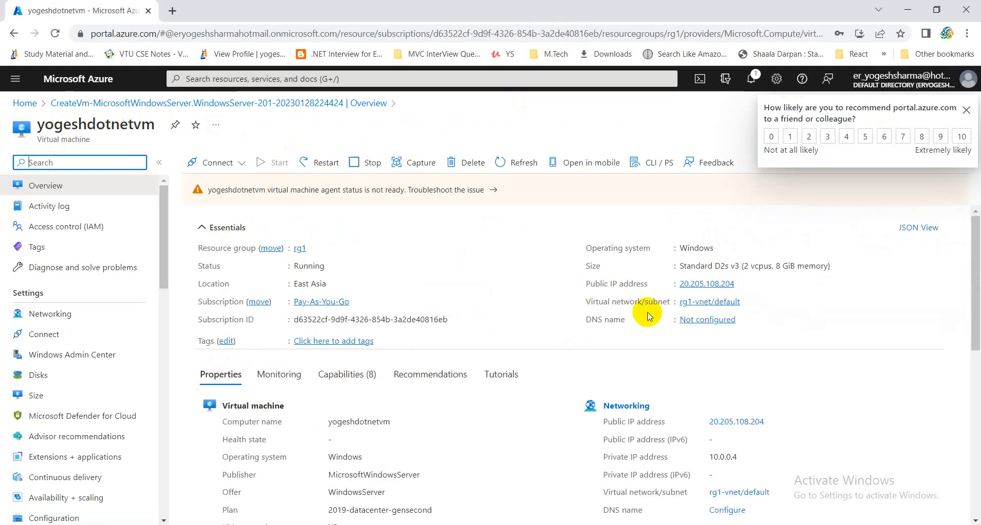
scroll(648, 312, down, 3)
scroll(647, 312, up, 3)
scroll(647, 313, down, 2)
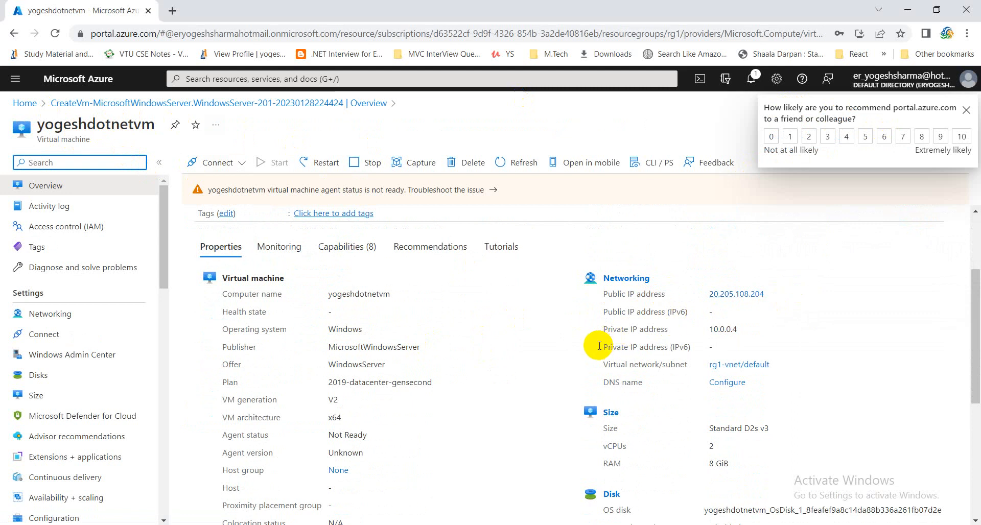
scroll(718, 387, down, 4)
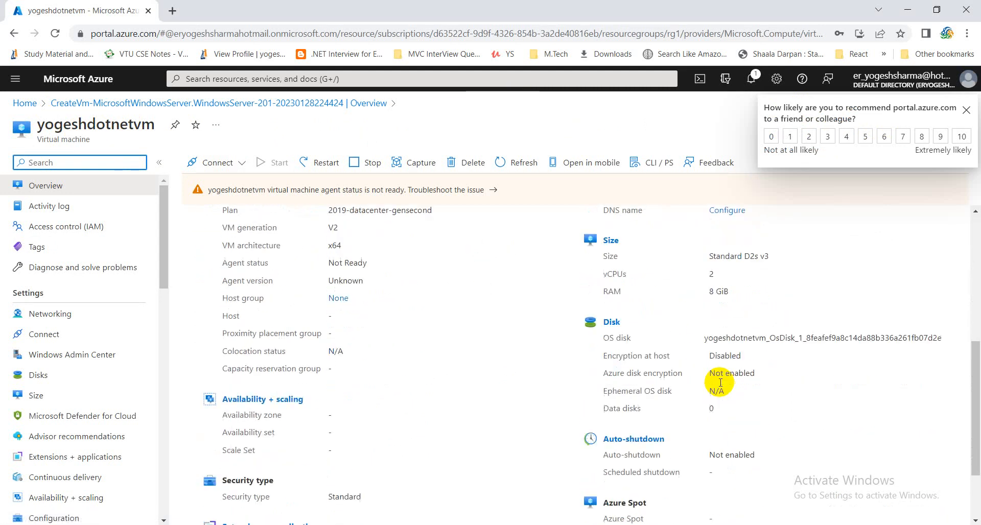
scroll(433, 337, up, 5)
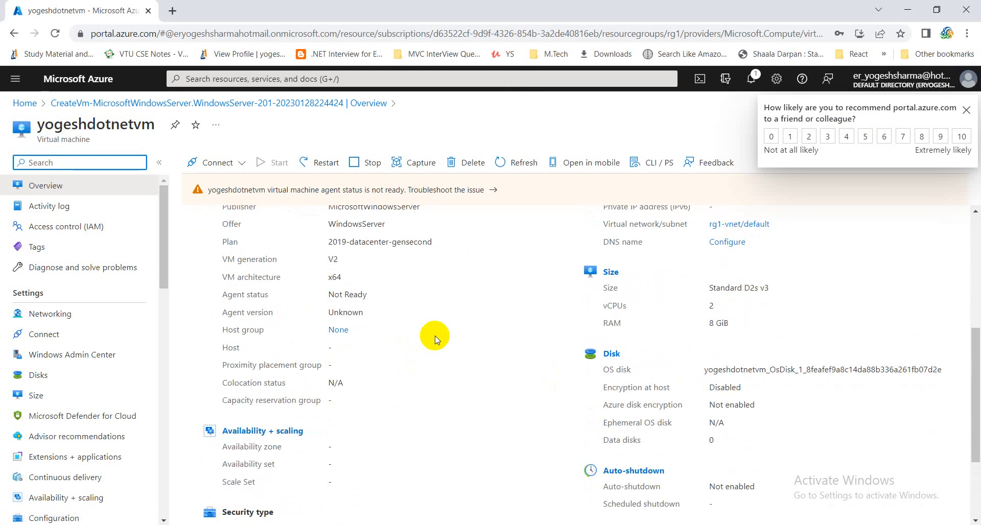